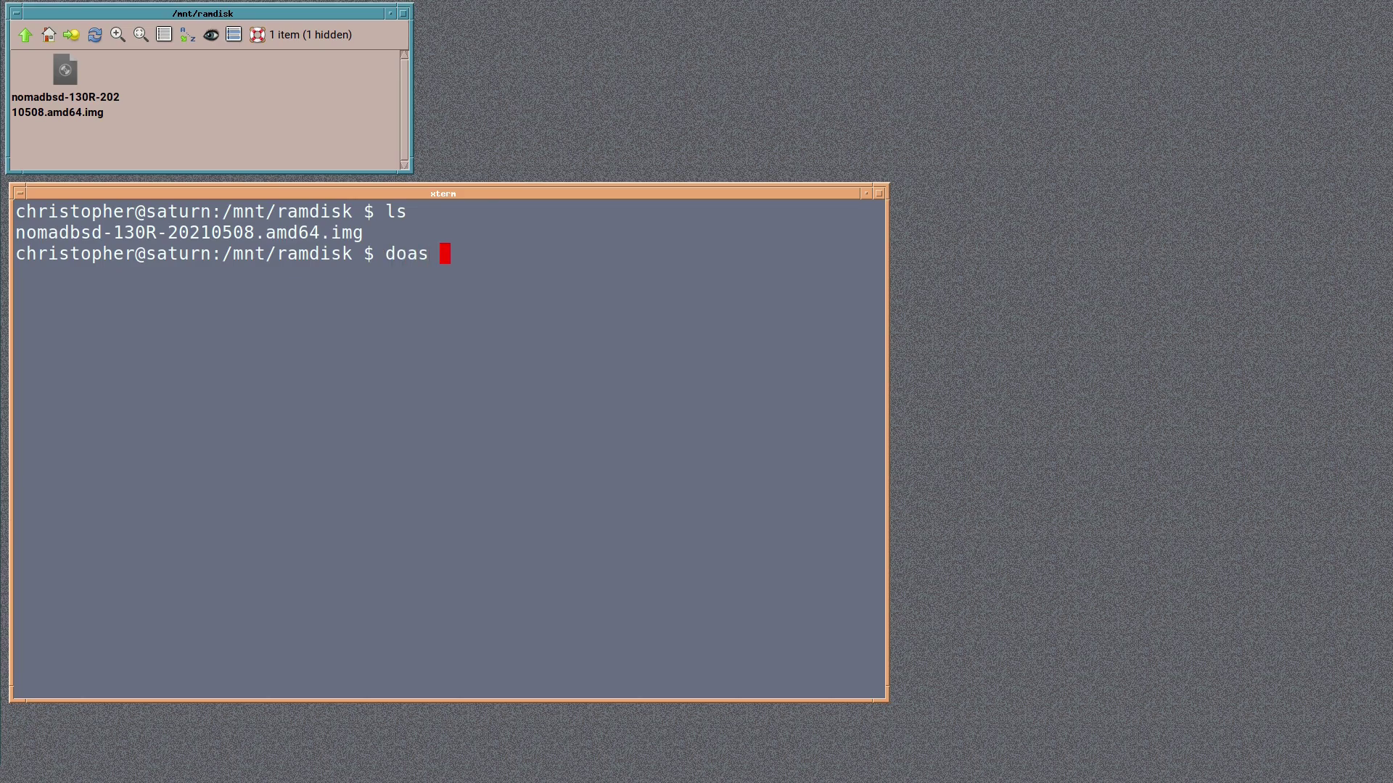
Step: Write nomadbsd-130R-20210508.amd64.img to /dev/da0 using doas dd with bs=1m conv=sync
{"action": "type", "text": " if="}
{"action": "double_click", "coordinate": [95, 232]}
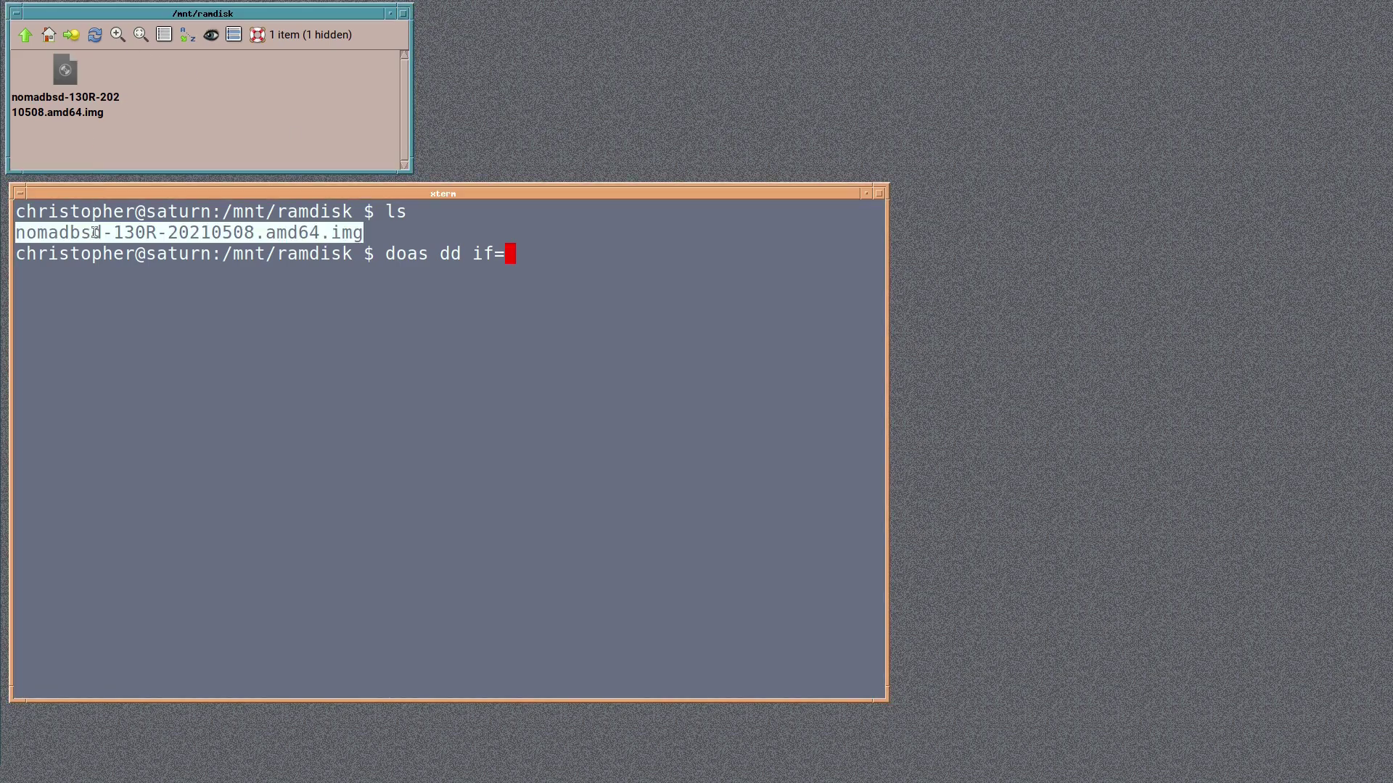
{"action": "middle_click", "coordinate": [449, 257]}
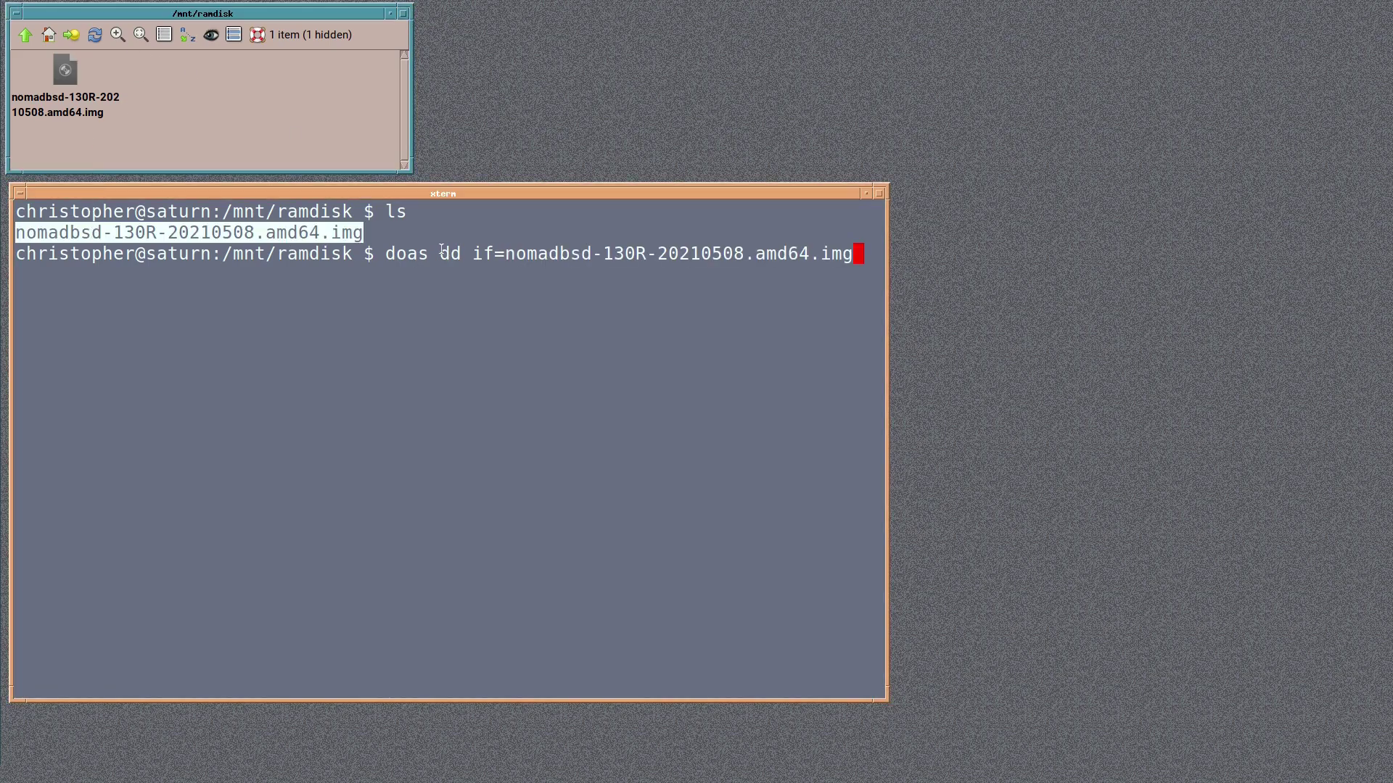
{"action": "type", "text": "of=/dev/da0"}
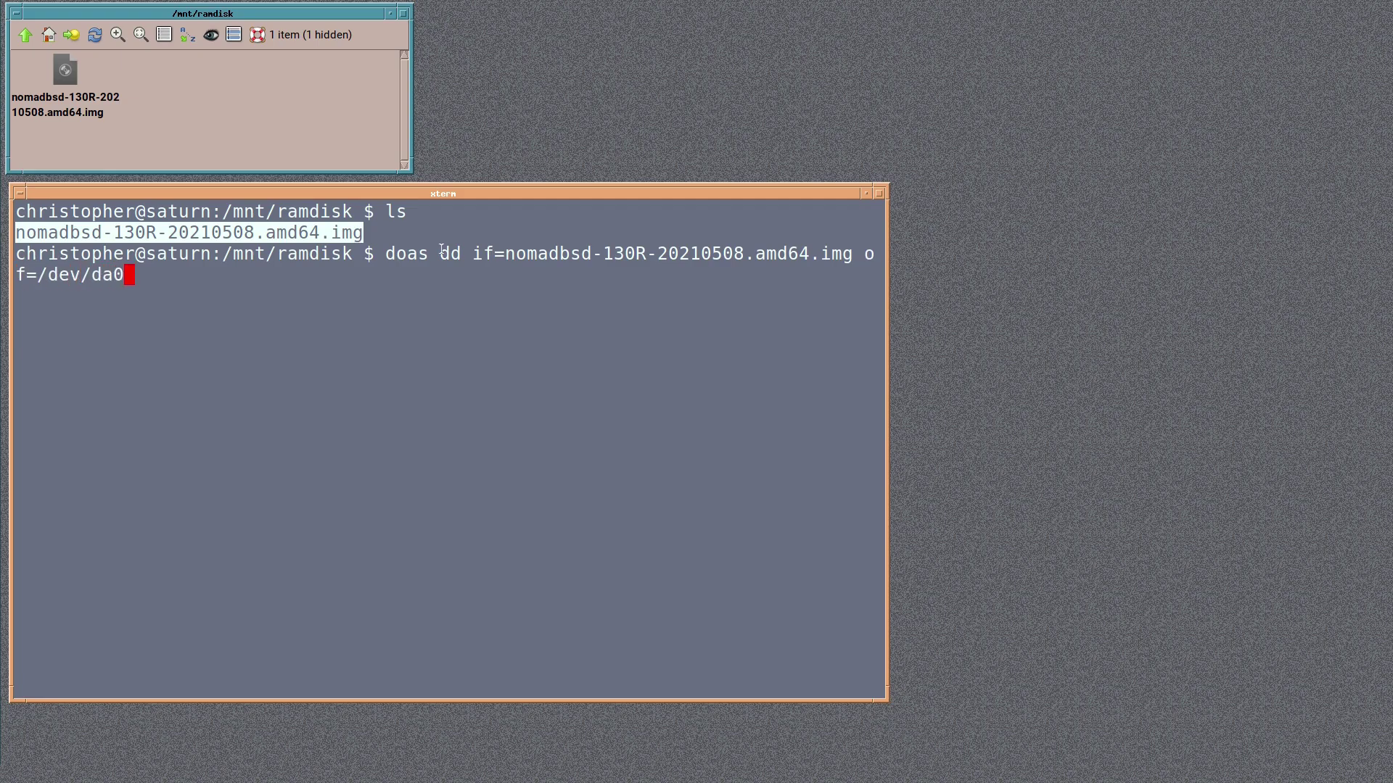
{"action": "type", "text": " bs=1m conv=sync"}
{"action": "key", "text": "Return"}
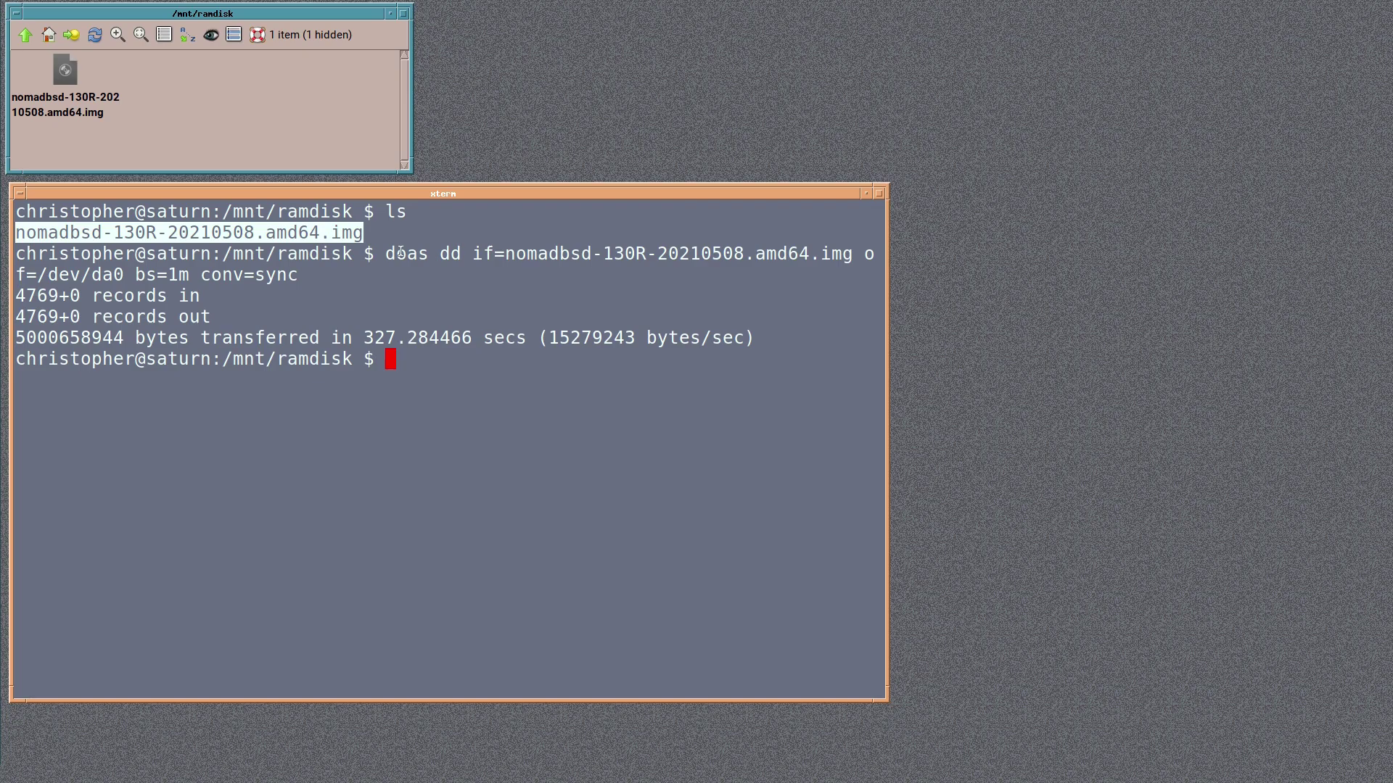
Step: Focus the ramdisk file window, then the empty desktop, before rebooting from the microSD card
{"action": "left_click", "coordinate": [361, 60]}
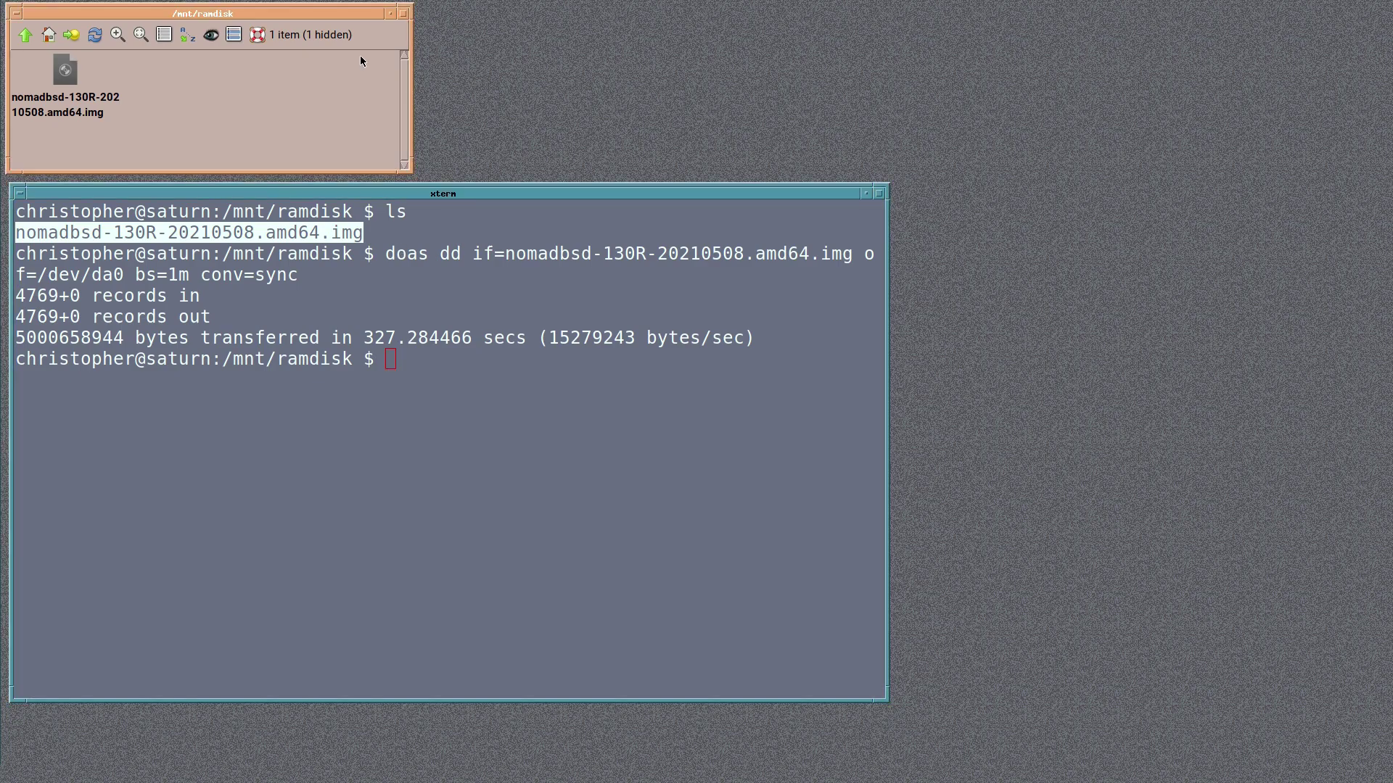
{"action": "left_click", "coordinate": [912, 8]}
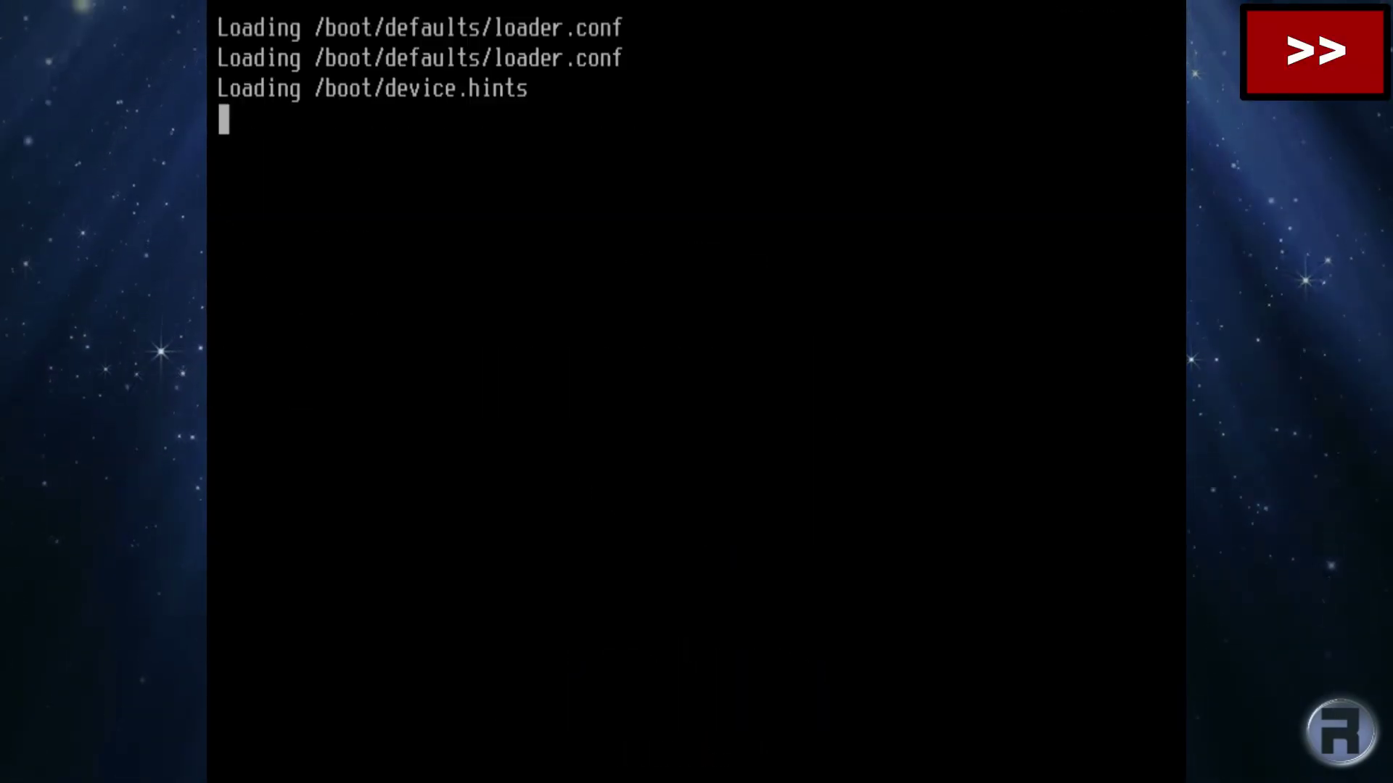
Step: Boot NomadBSD without the countdown and accept setup defaults with Europe/London timezone, then commit
{"action": "key", "text": "Return"}
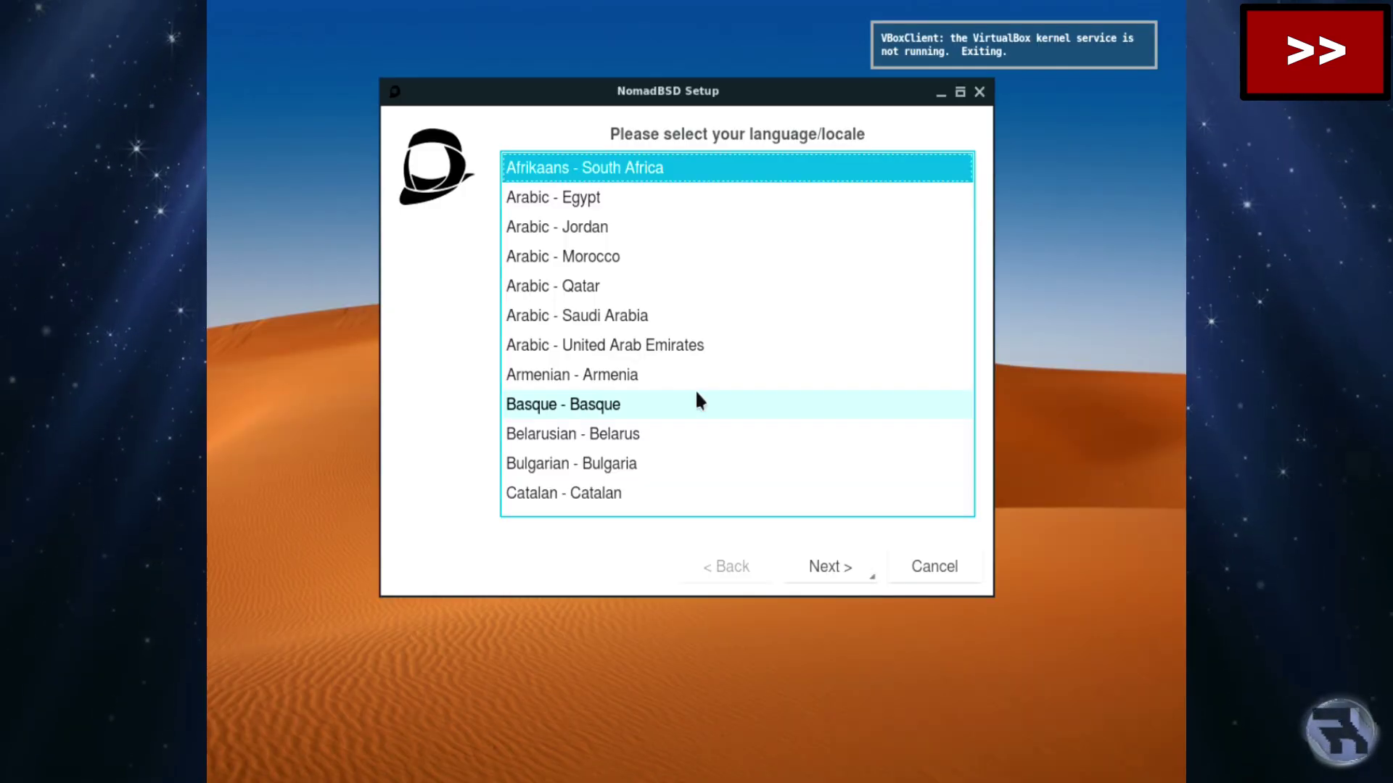
{"action": "left_click", "coordinate": [834, 565]}
{"action": "left_click", "coordinate": [834, 566]}
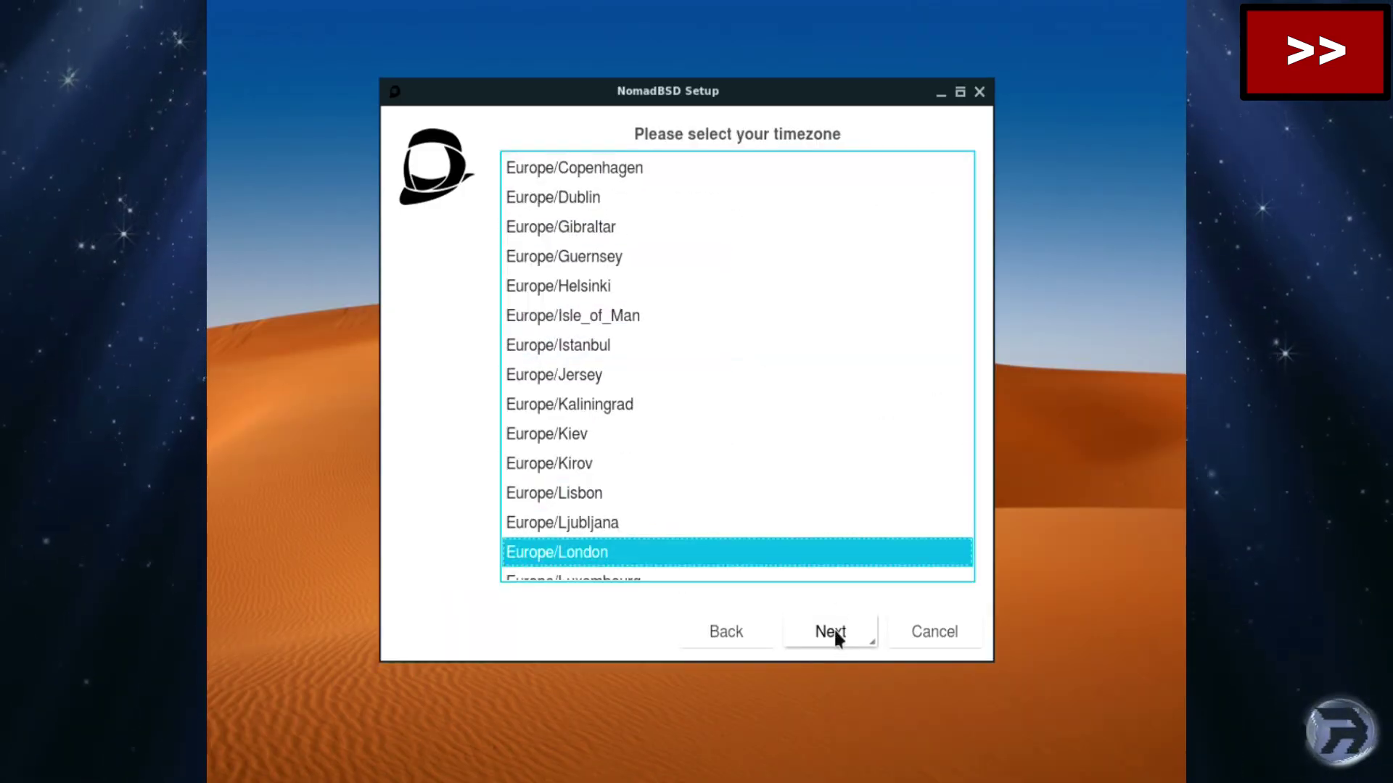
{"action": "left_click", "coordinate": [832, 631]}
{"action": "left_click", "coordinate": [831, 631]}
{"action": "left_click", "coordinate": [837, 633]}
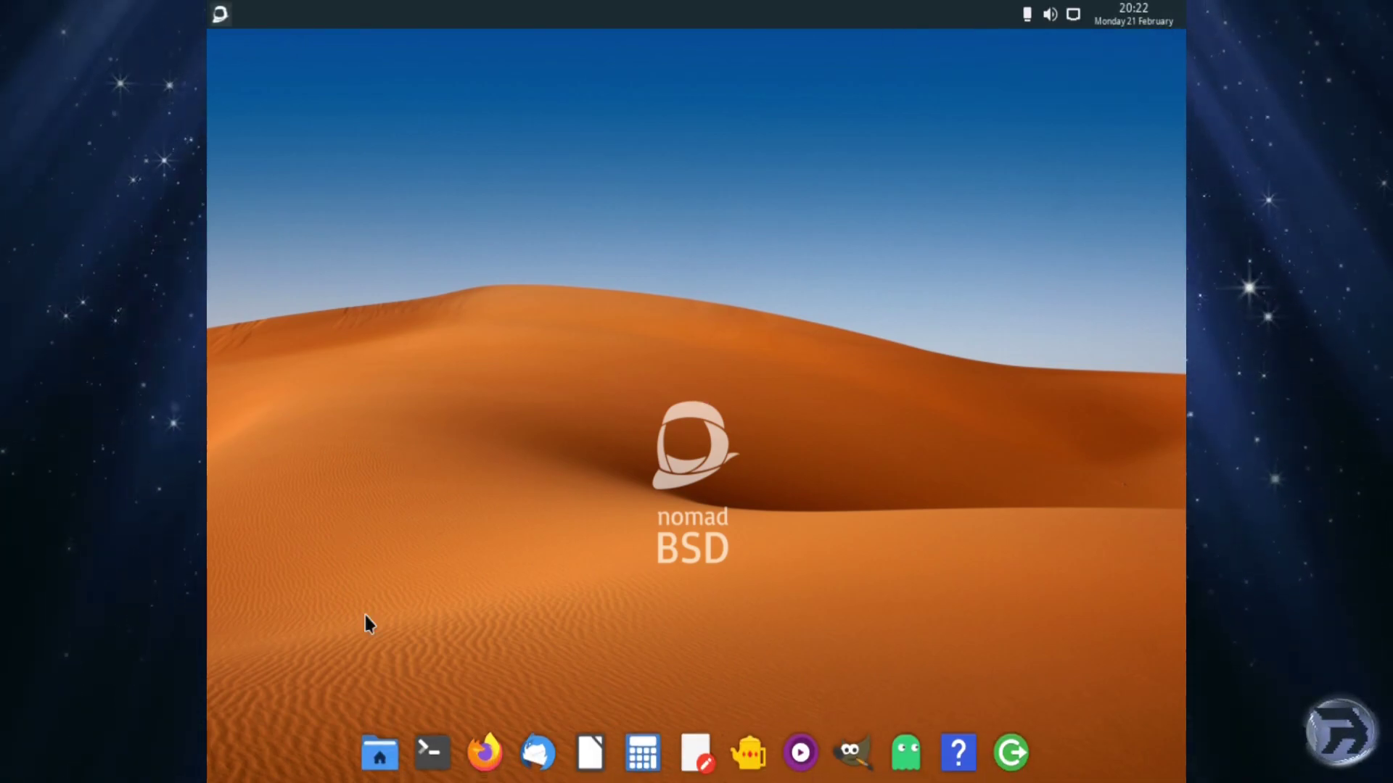
Step: Open a Sakura terminal from the dock and set its Source Code Pro font to size 13
{"action": "left_click", "coordinate": [428, 747]}
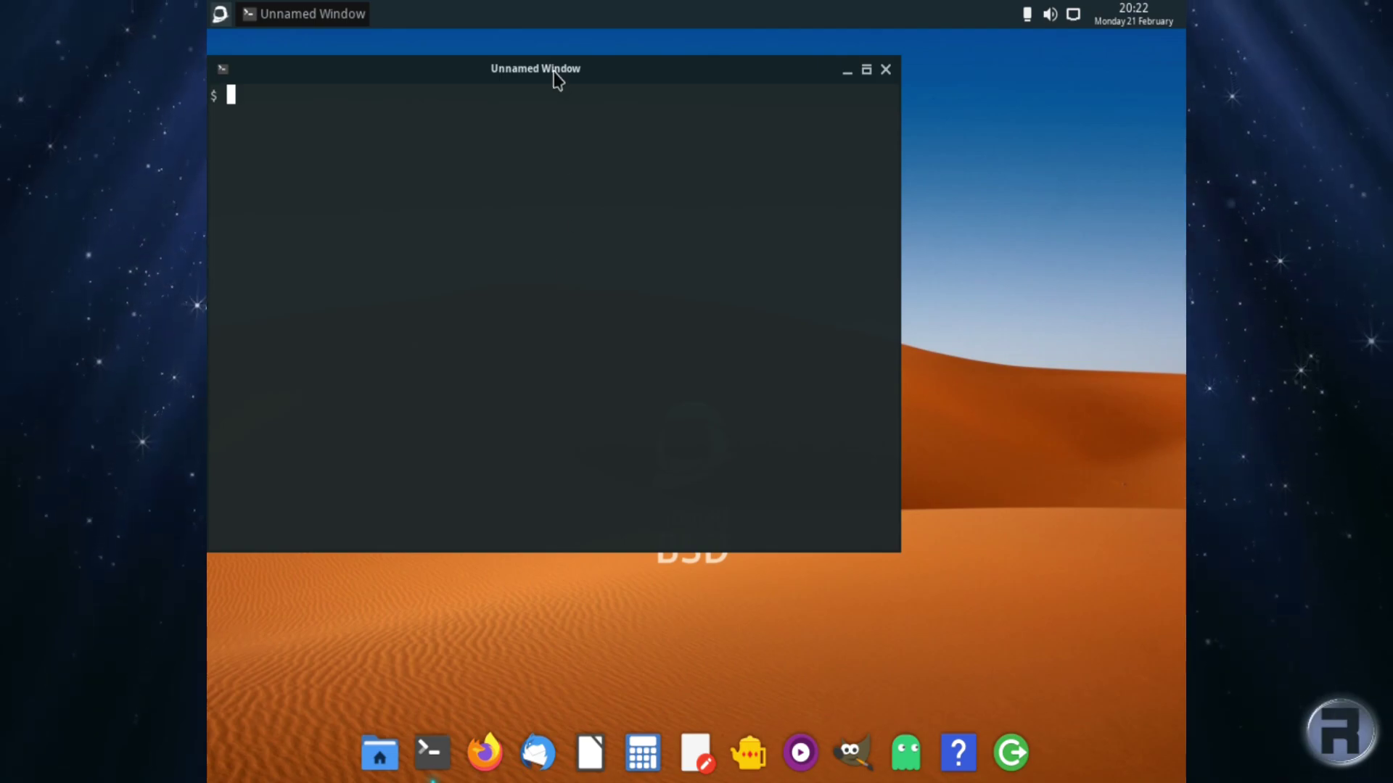
{"action": "left_click_drag", "start_coordinate": [554, 76], "coordinate": [597, 76]}
{"action": "right_click", "coordinate": [572, 212]}
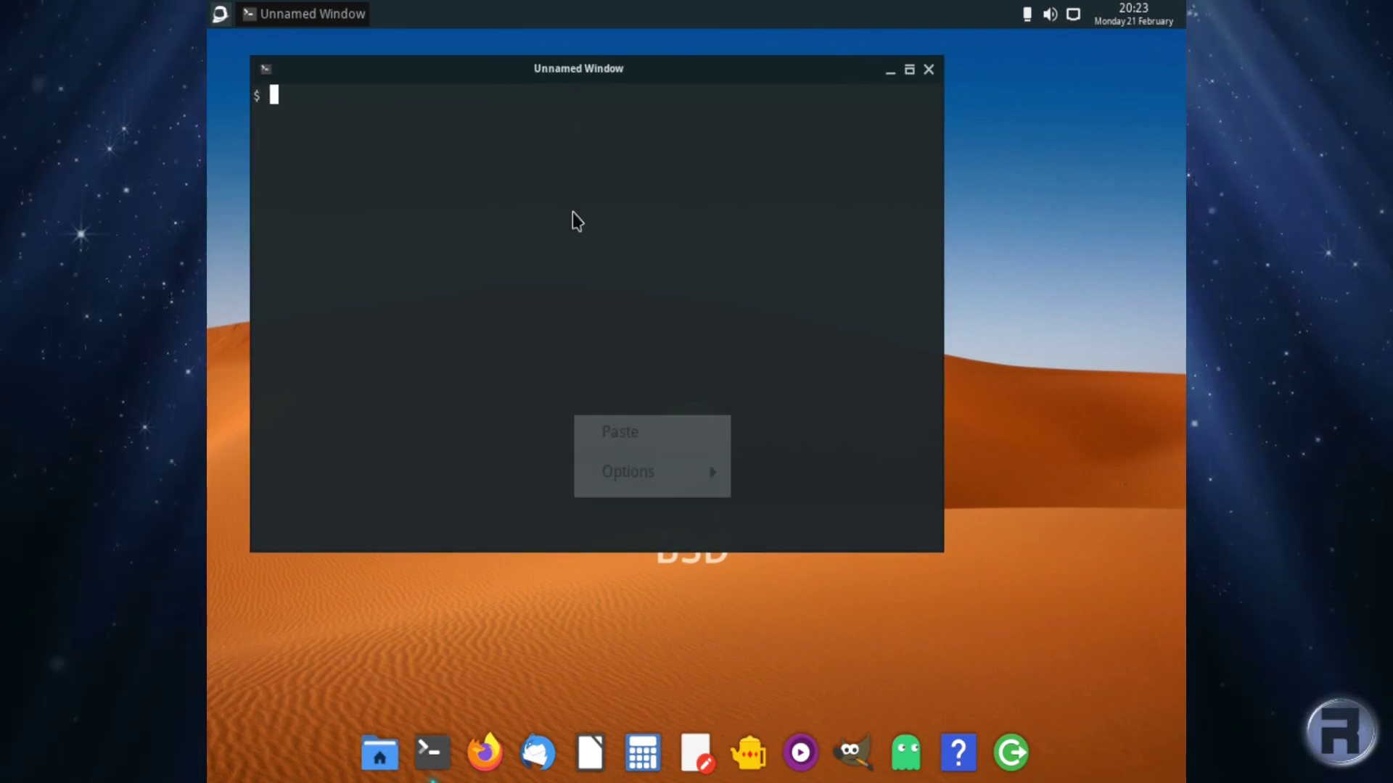
{"action": "mouse_move", "coordinate": [617, 473]}
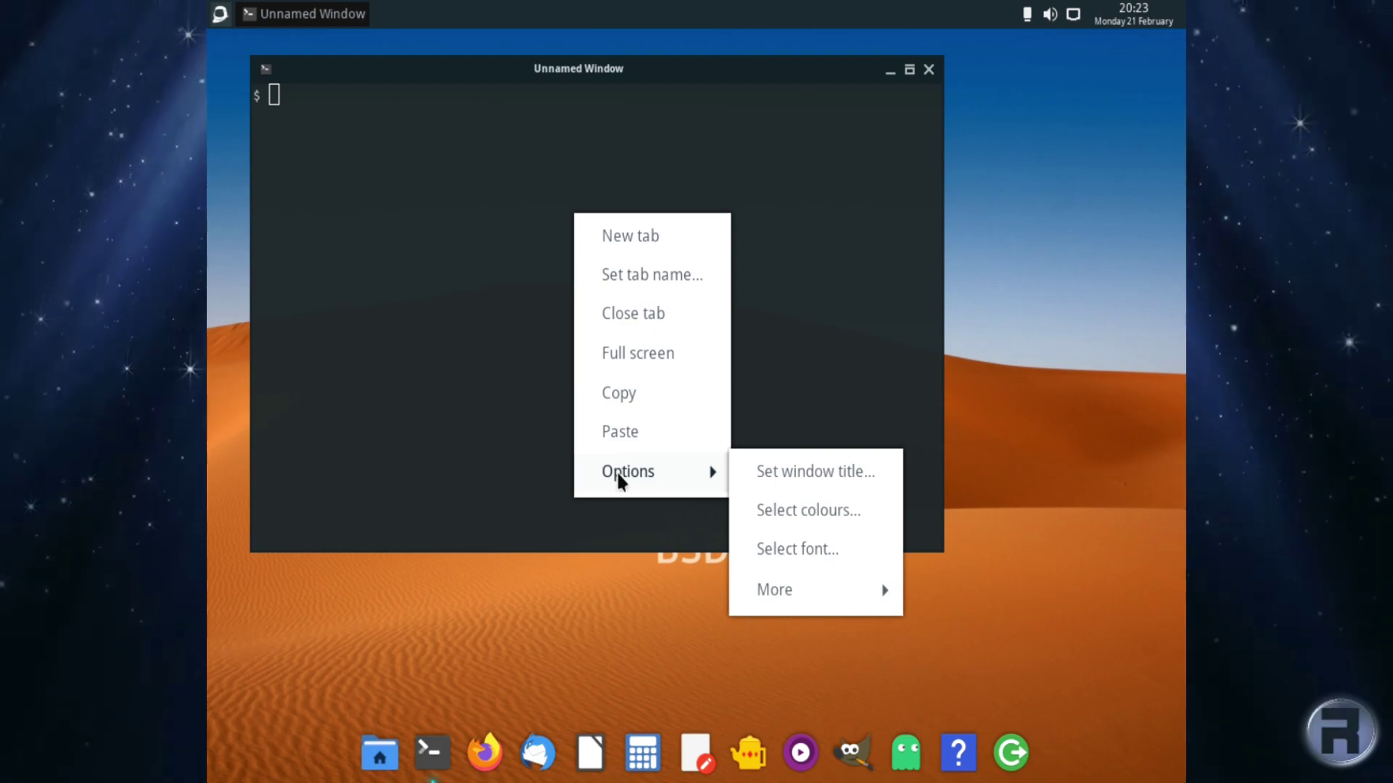
{"action": "left_click", "coordinate": [785, 544]}
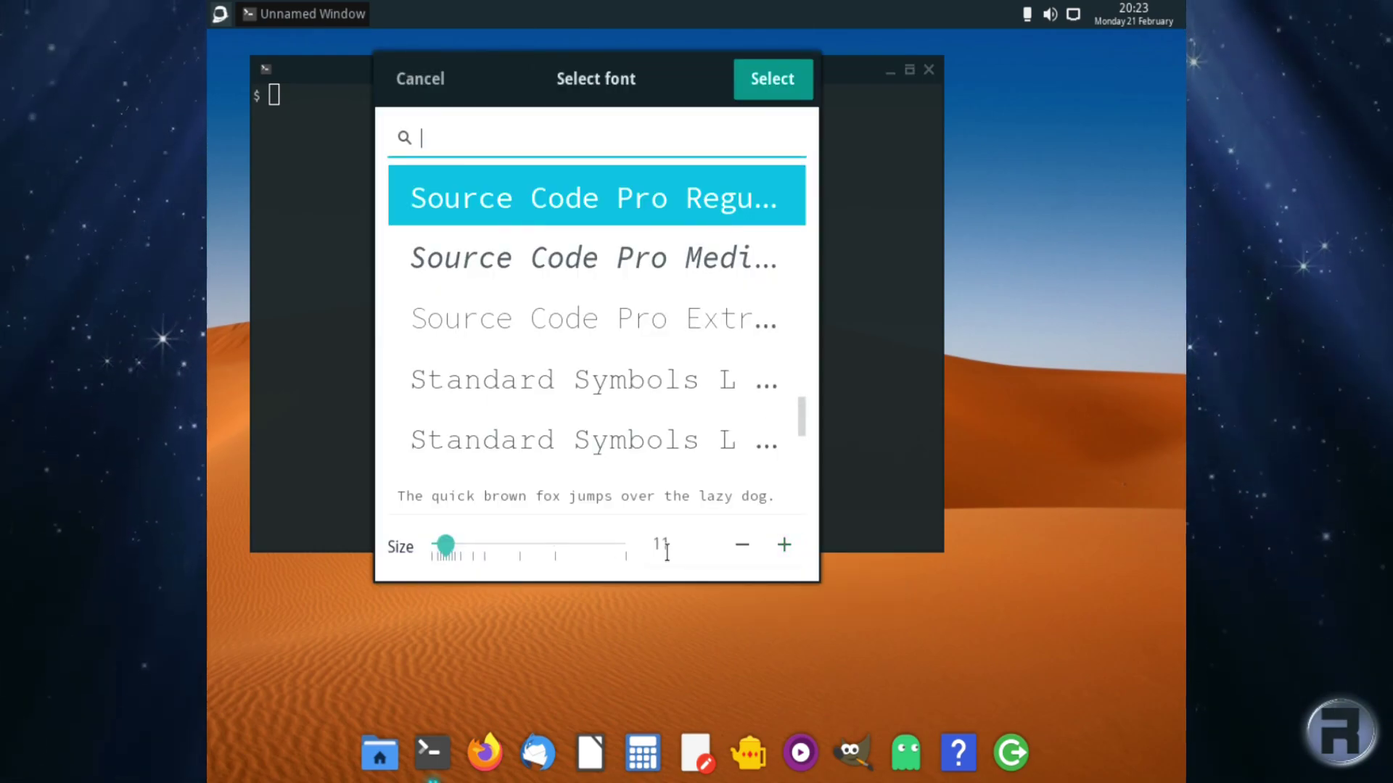
{"action": "left_click", "coordinate": [782, 547]}
{"action": "left_click", "coordinate": [782, 547]}
{"action": "left_click", "coordinate": [782, 547]}
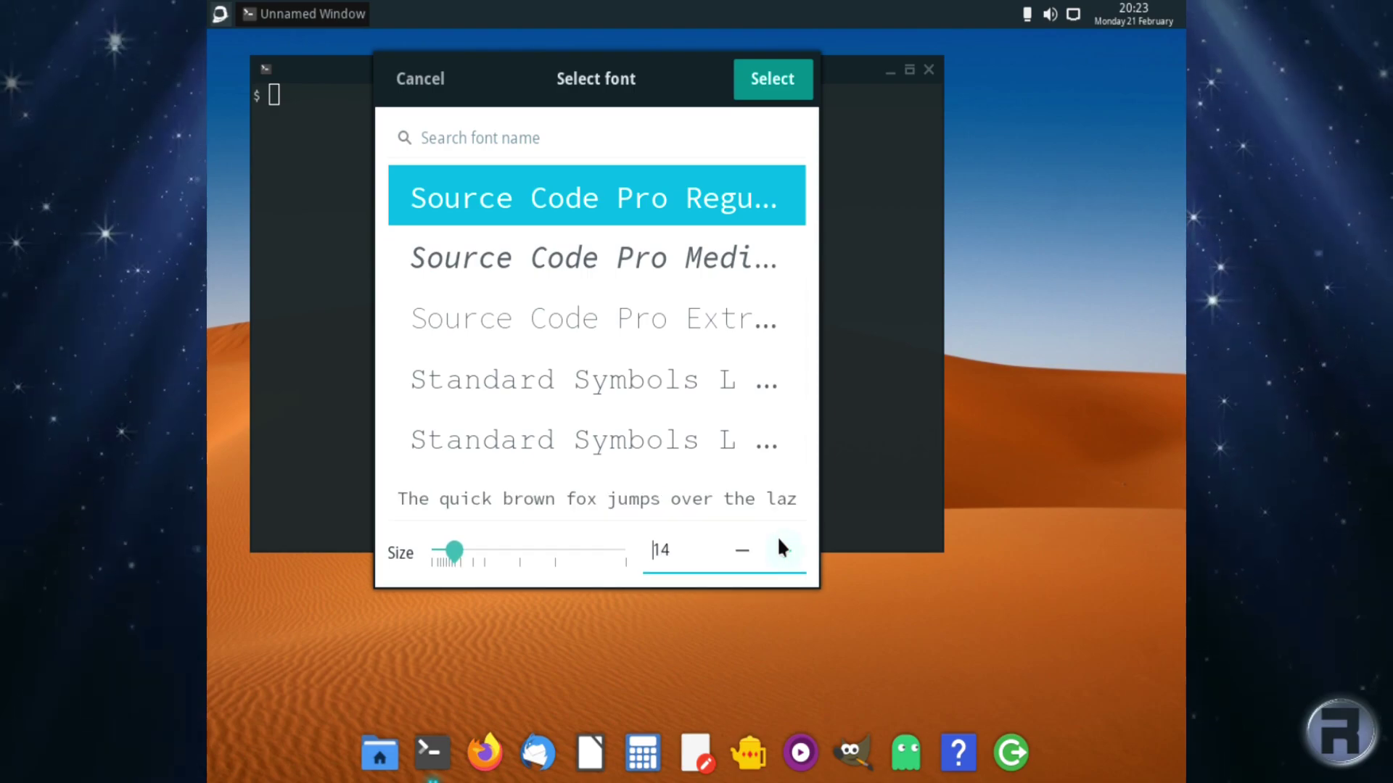
{"action": "left_click", "coordinate": [778, 540]}
{"action": "left_click", "coordinate": [737, 553]}
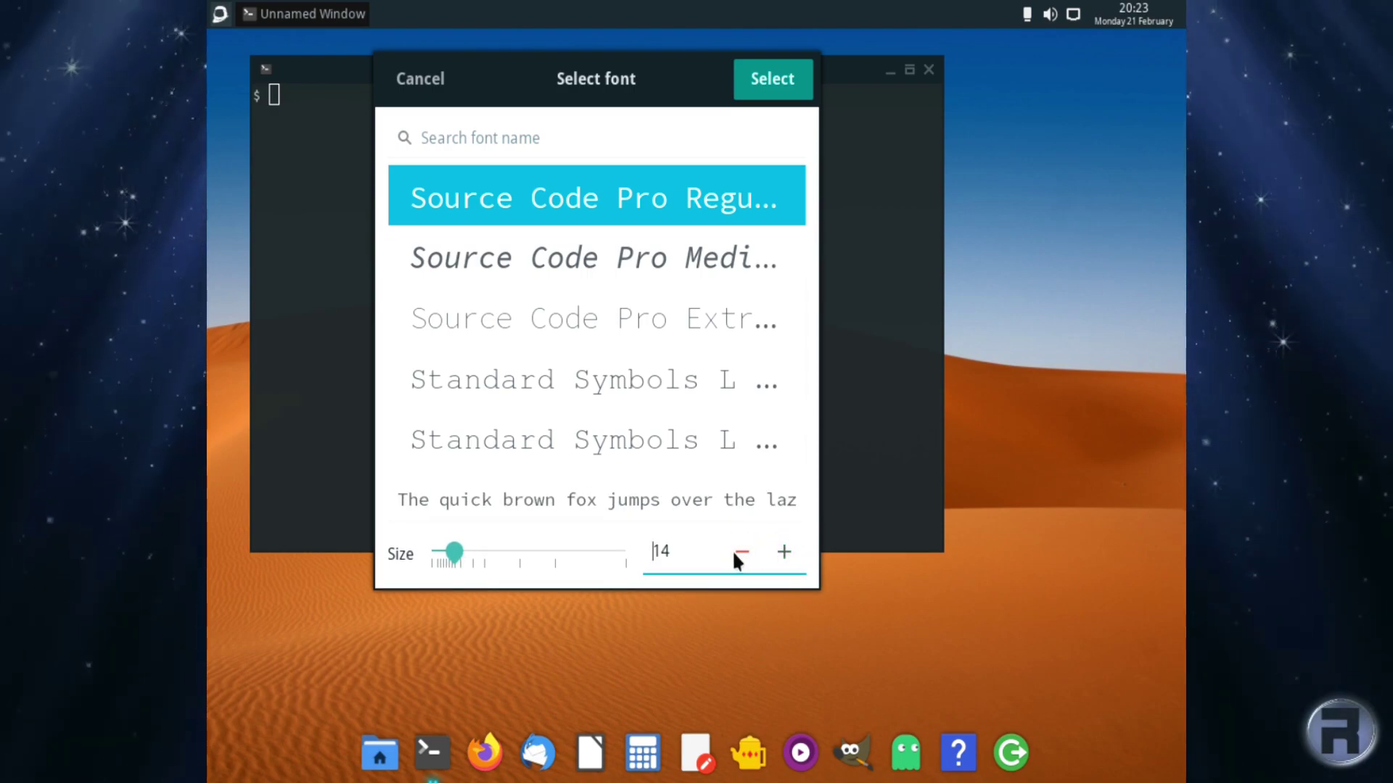
{"action": "left_click", "coordinate": [733, 550]}
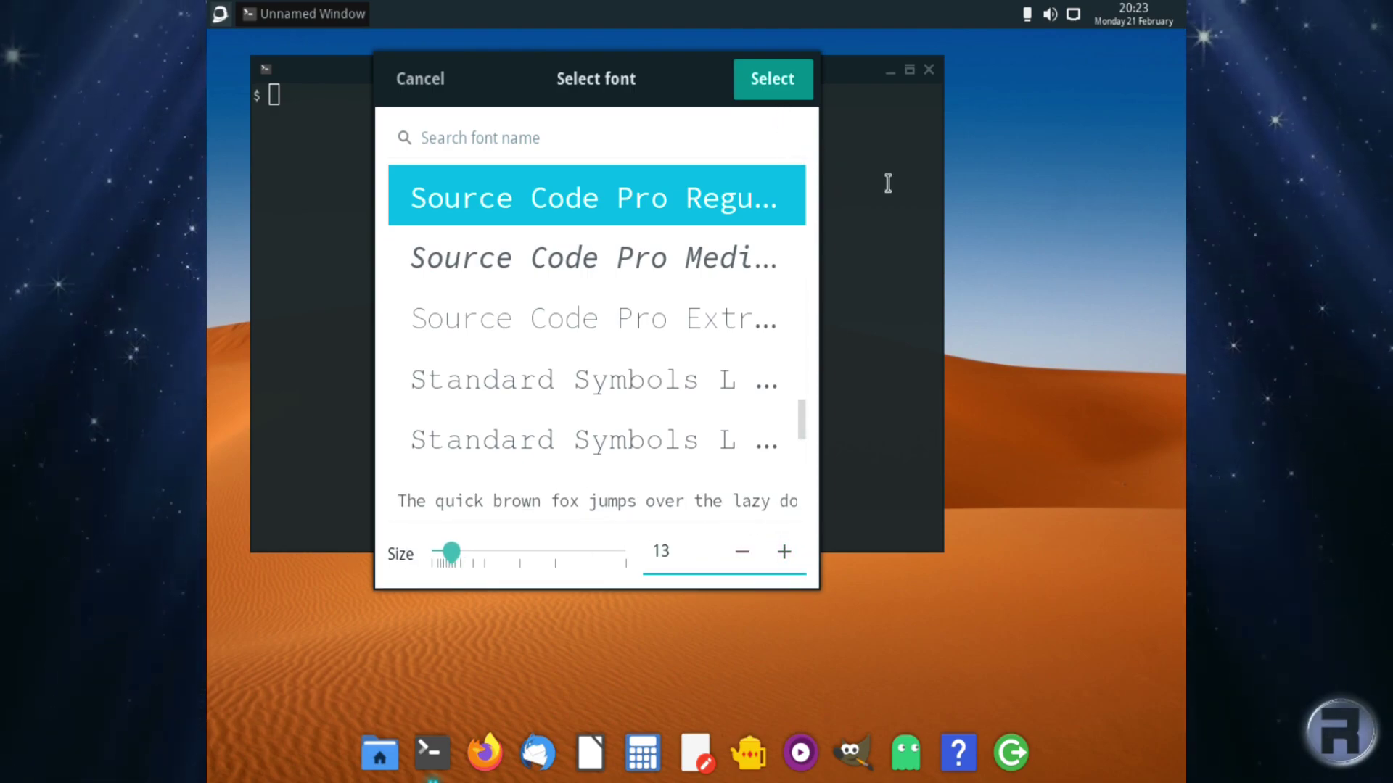
{"action": "left_click", "coordinate": [776, 79]}
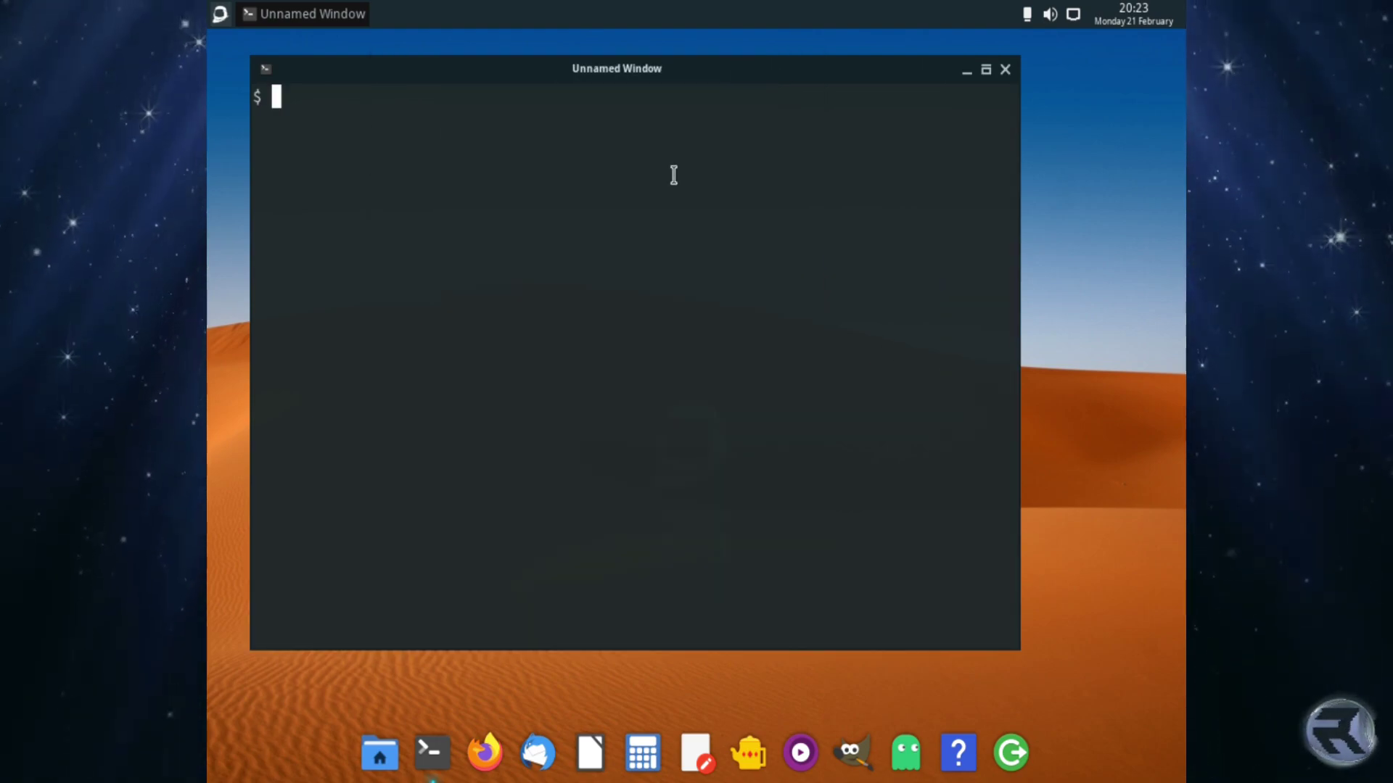
Step: Run df and gpart show to list filesystems and da0's partitions, then close the terminal
{"action": "type", "text": "df"}
{"action": "key", "text": "Return"}
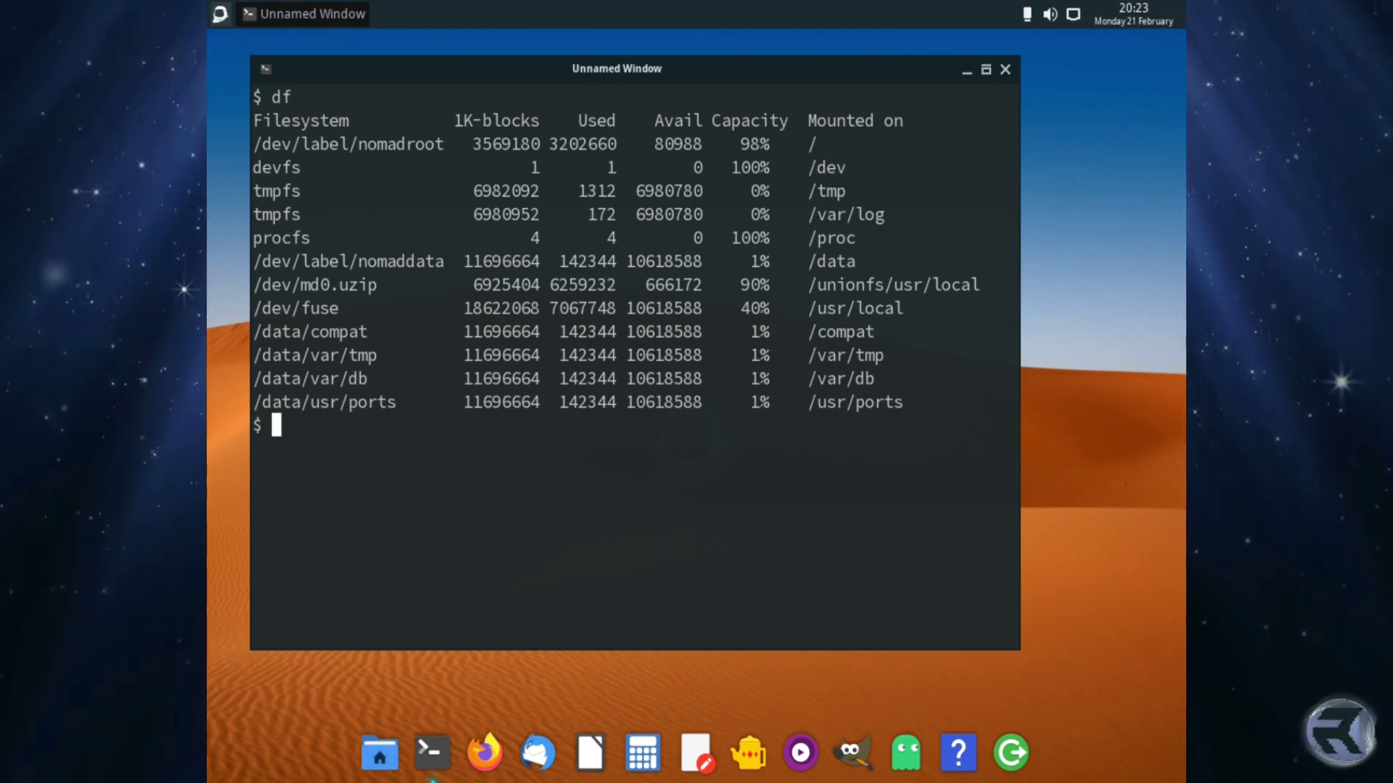
{"action": "type", "text": "gpart "}
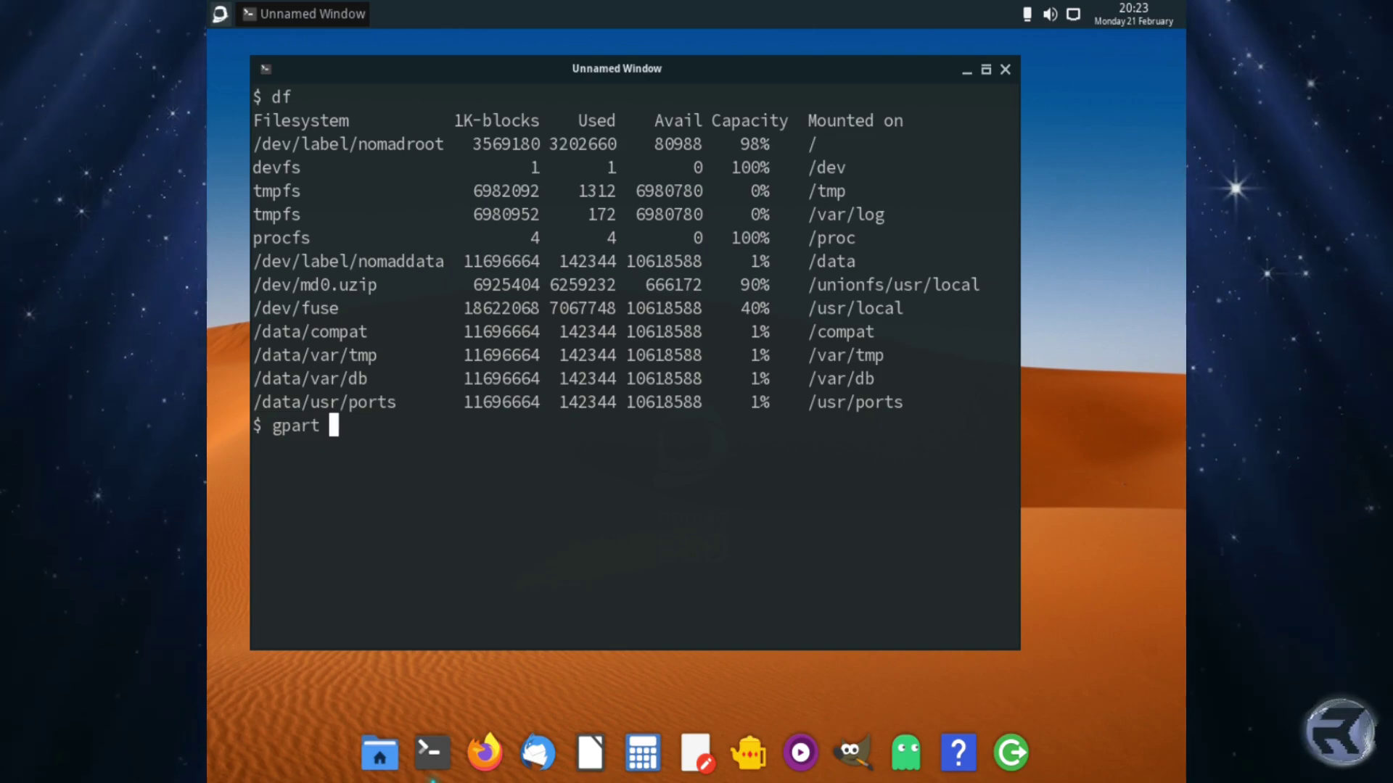
{"action": "type", "text": "show"}
{"action": "key", "text": "Return"}
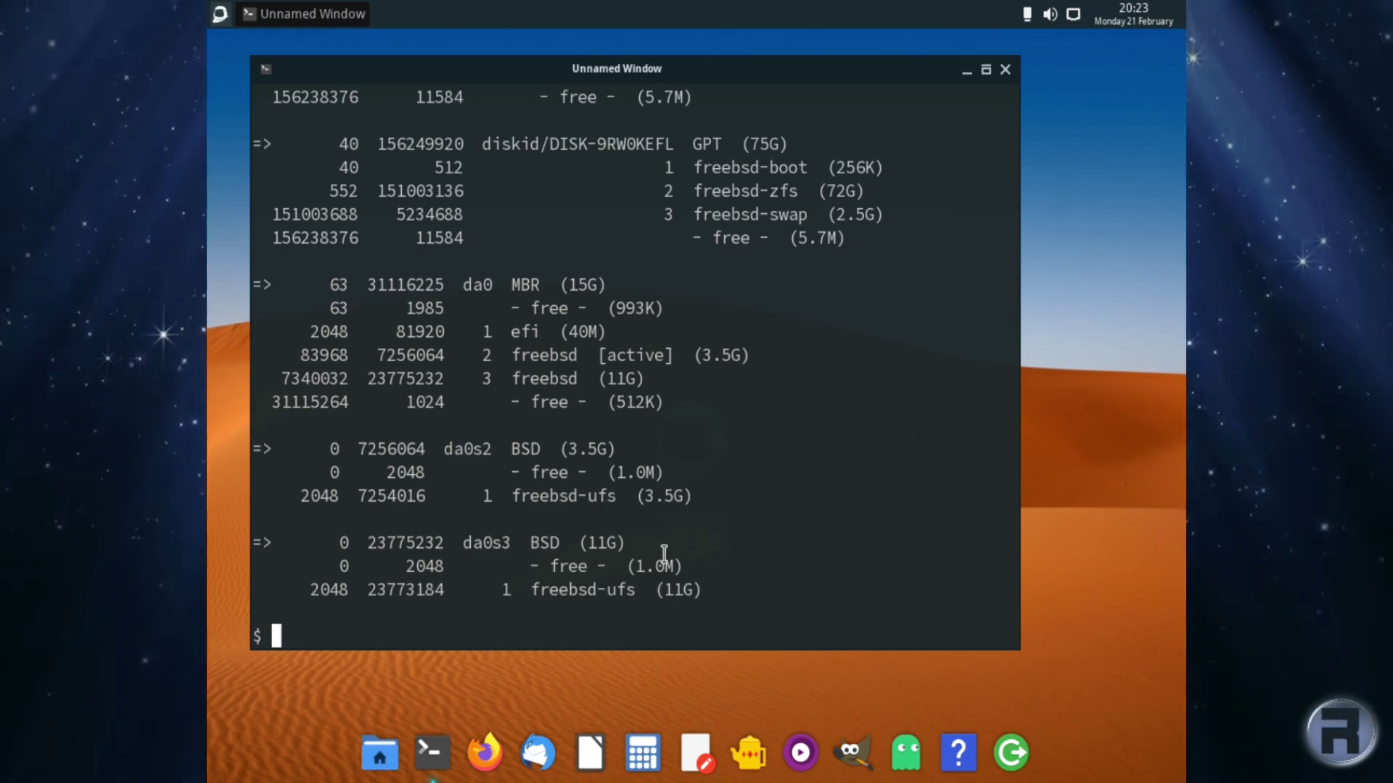
{"action": "left_click", "coordinate": [1006, 70]}
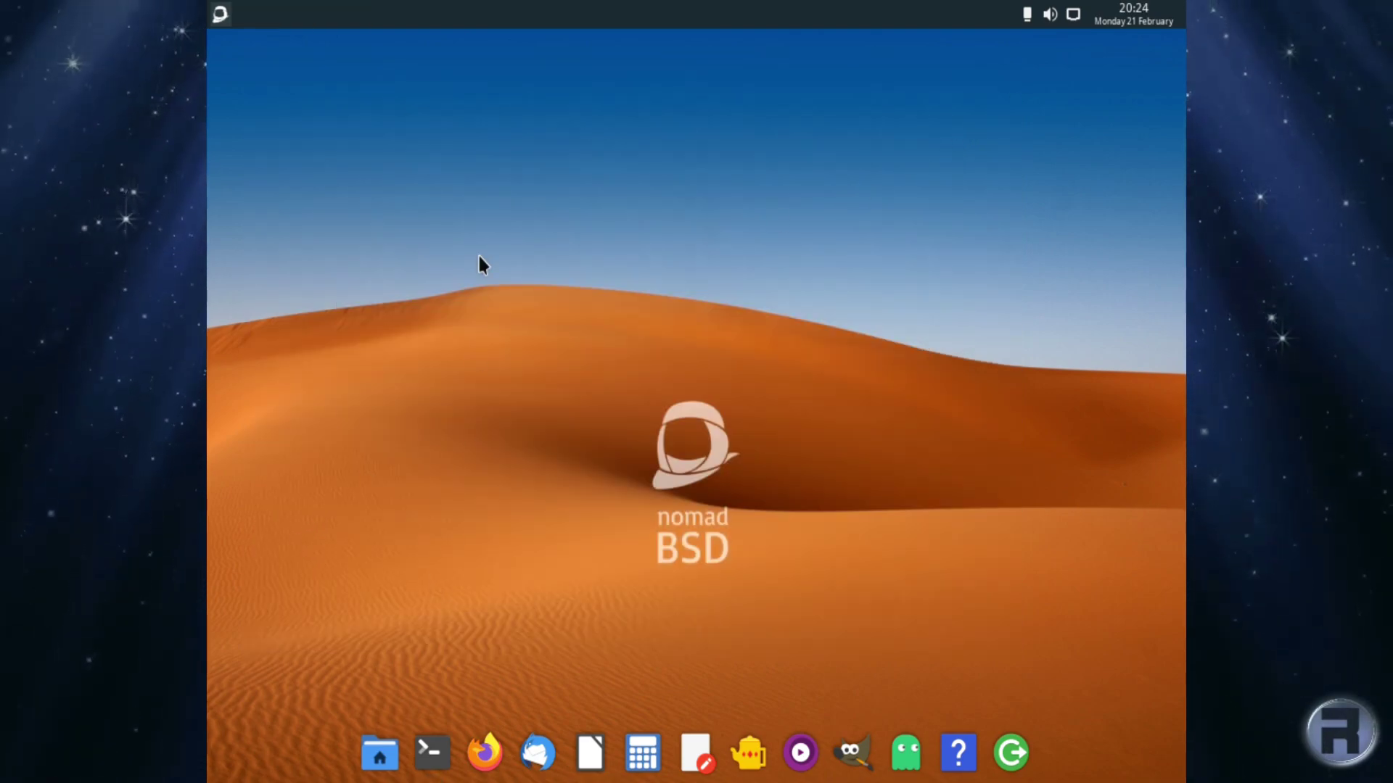
Step: From the desktop menu's Logout options, choose and confirm Shutdown system
{"action": "right_click", "coordinate": [479, 258]}
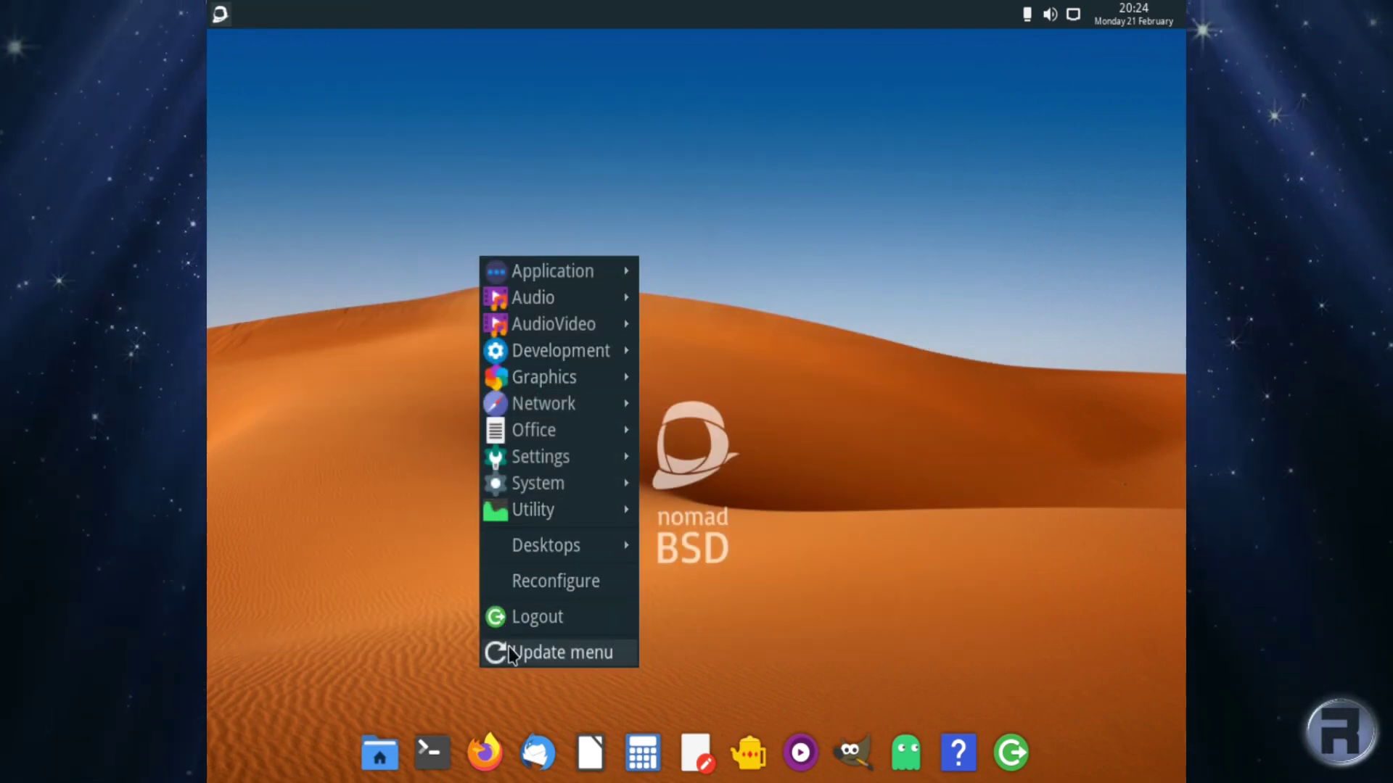
{"action": "left_click", "coordinate": [512, 616]}
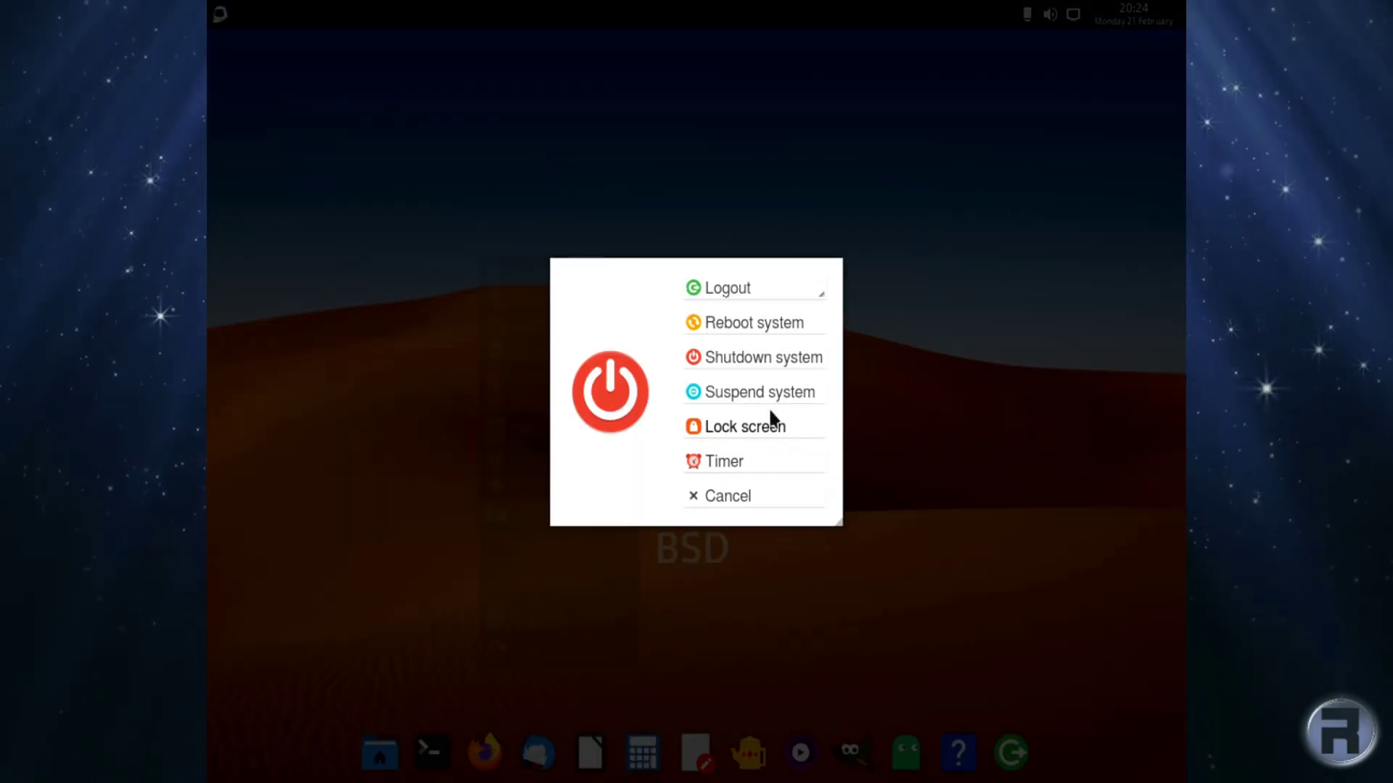
{"action": "left_click", "coordinate": [752, 362]}
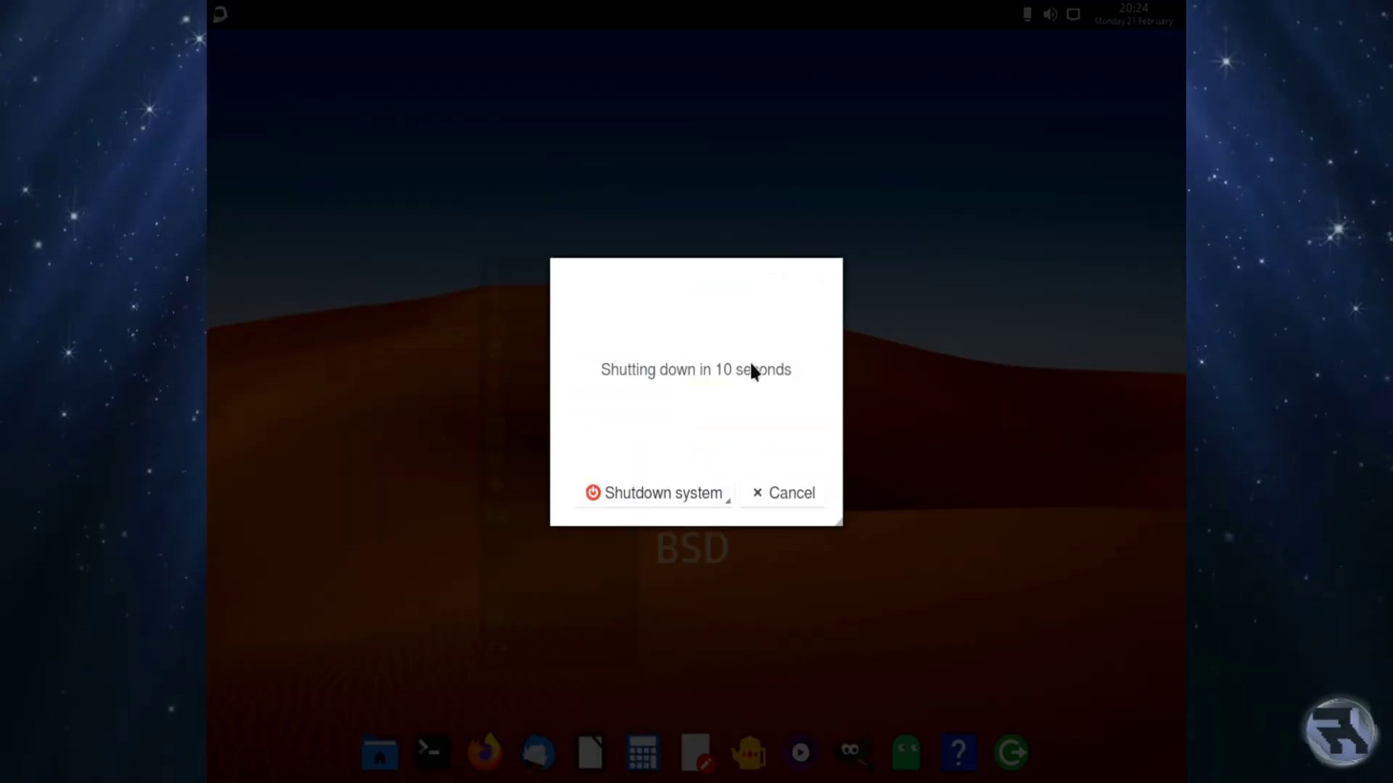
{"action": "left_click", "coordinate": [673, 492]}
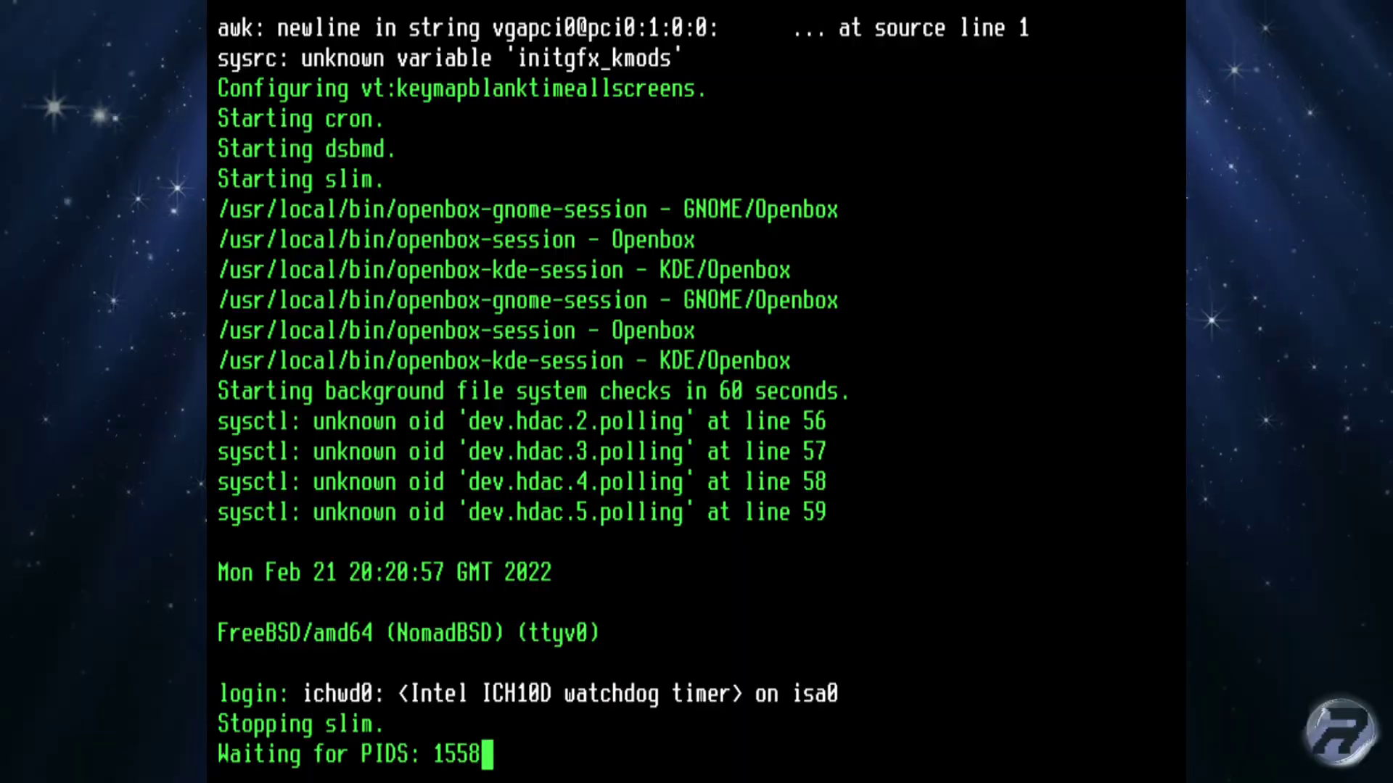